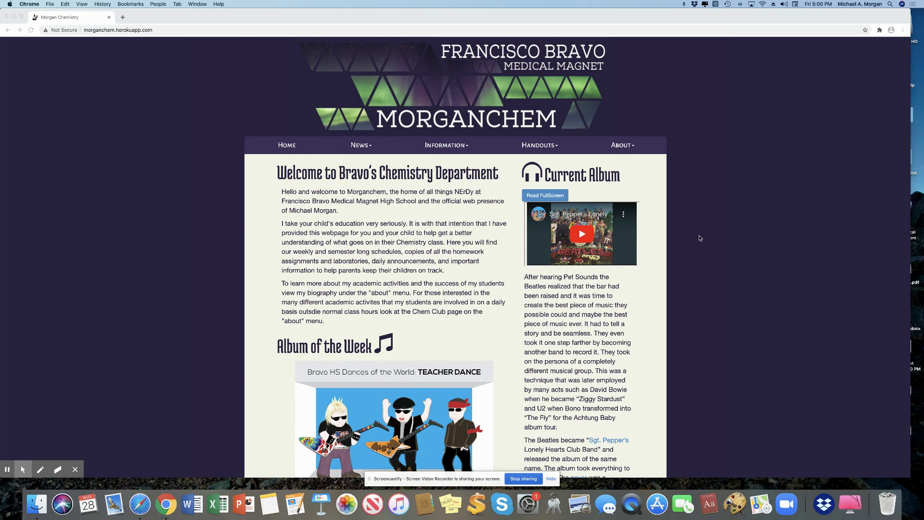
Go to chemcollective.org in Chrome from the 'chemcollective' address-bar suggestion
left_click(200, 28)
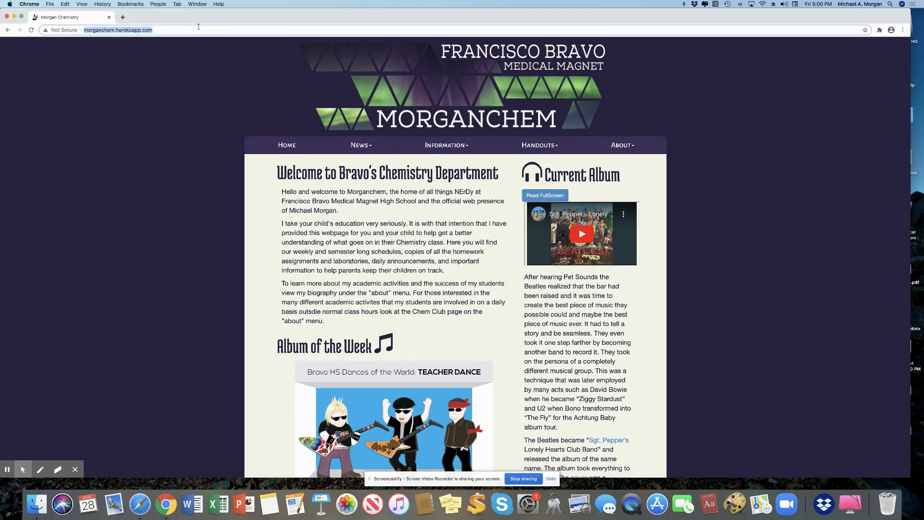
type("chemco")
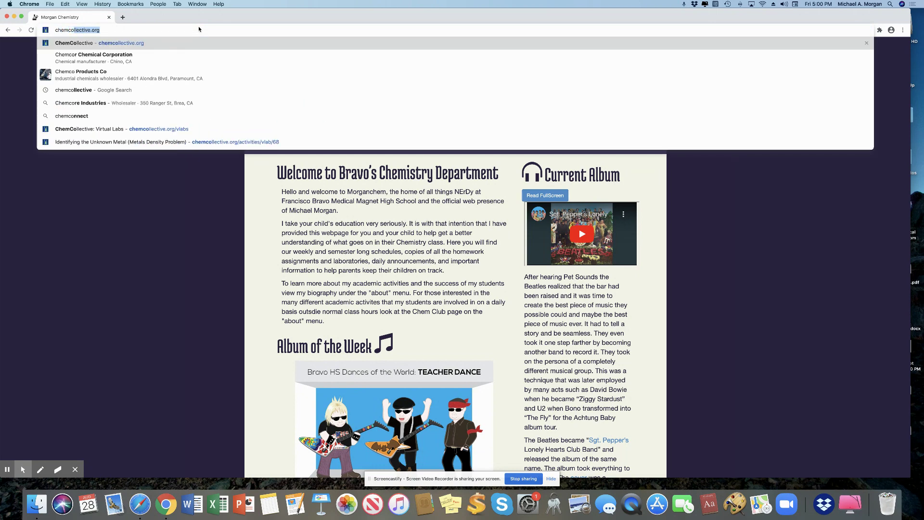
type("llective")
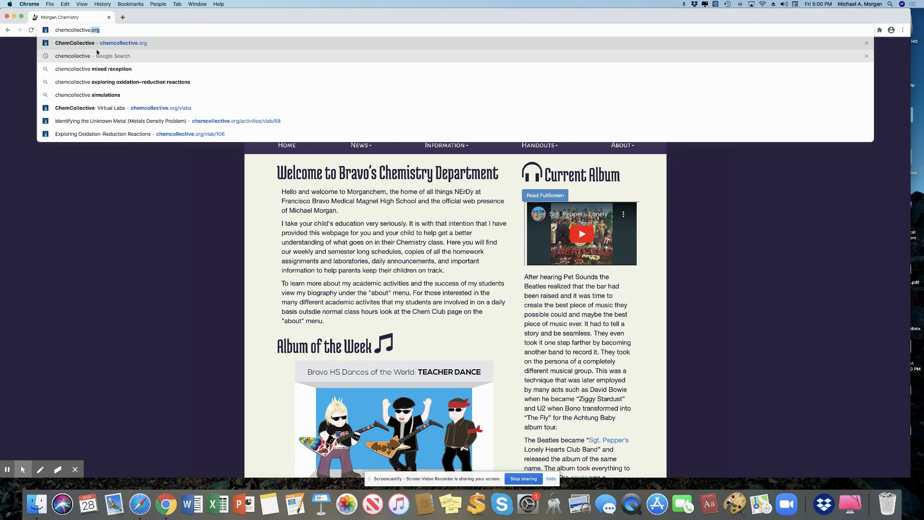
left_click(110, 42)
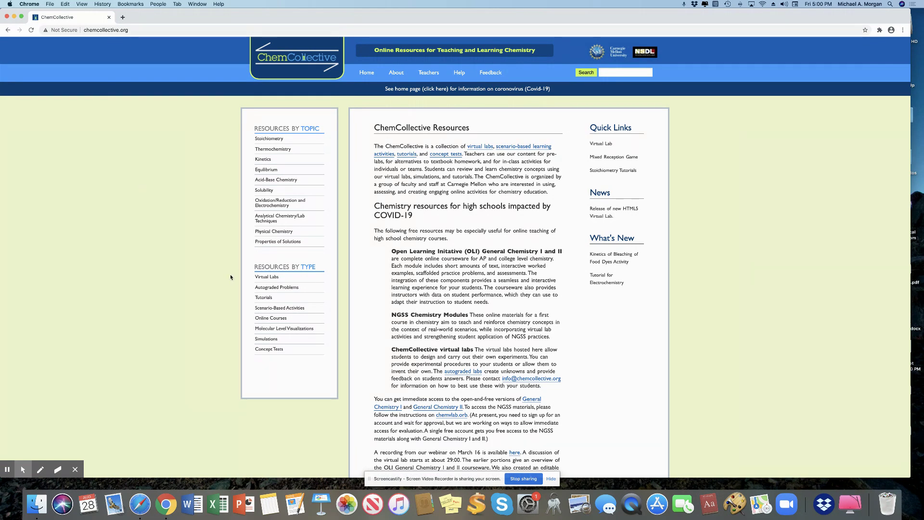
From Virtual Labs > Stoichiometry, launch the Identifying the Unknown Metal (Metals Density Problem) lab
left_click(273, 280)
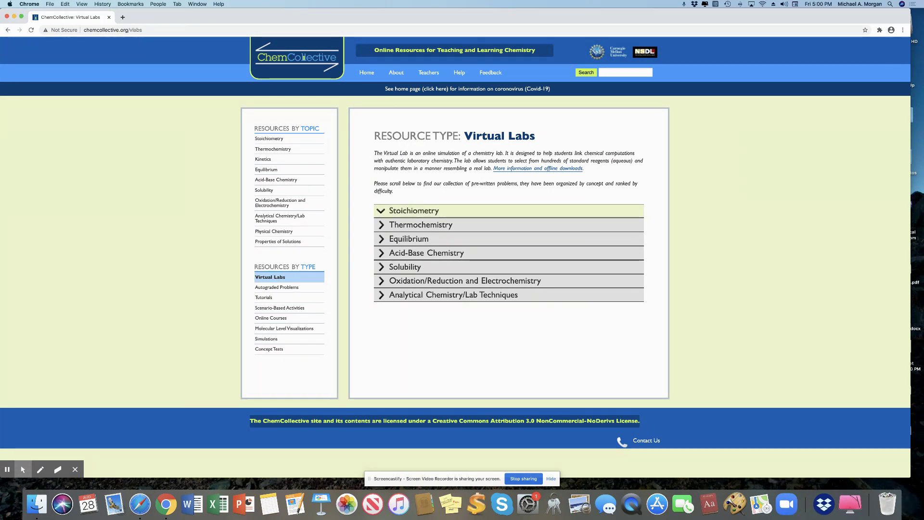
left_click(381, 211)
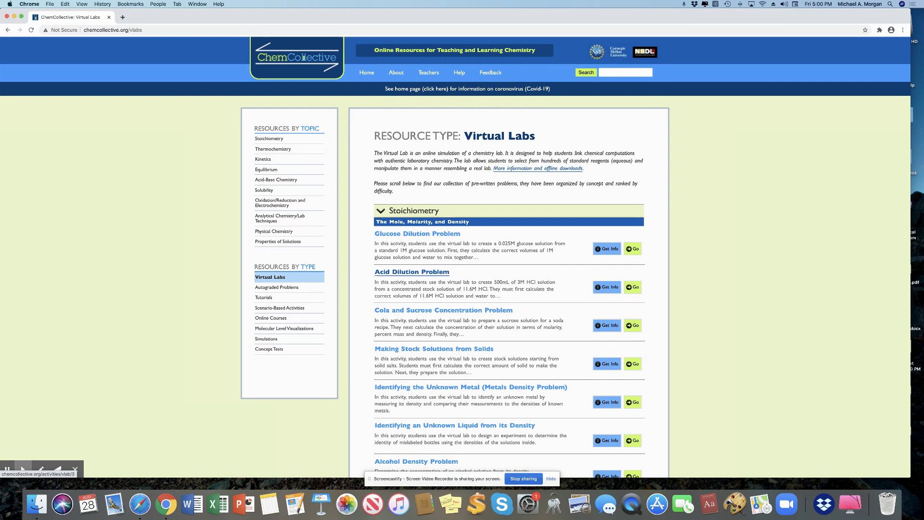
scroll(411, 272, "down", 2)
scroll(417, 325, "down", 1)
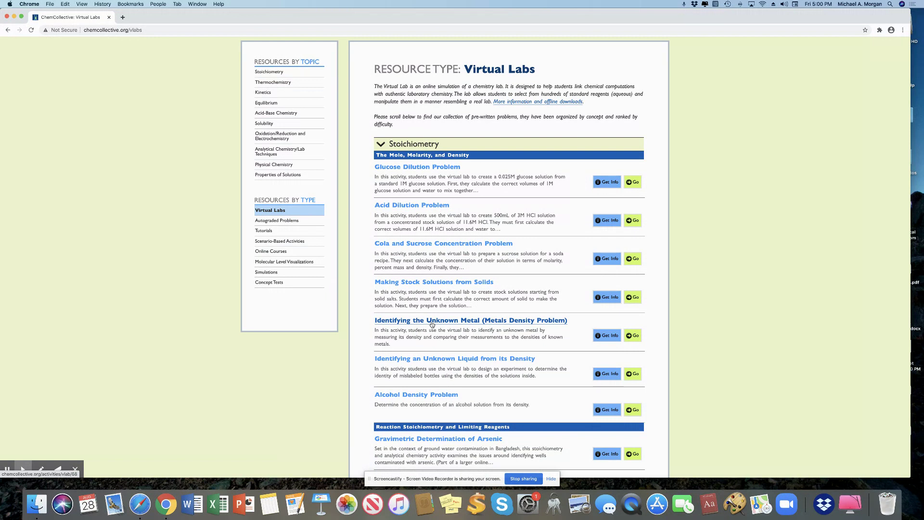
left_click(433, 322)
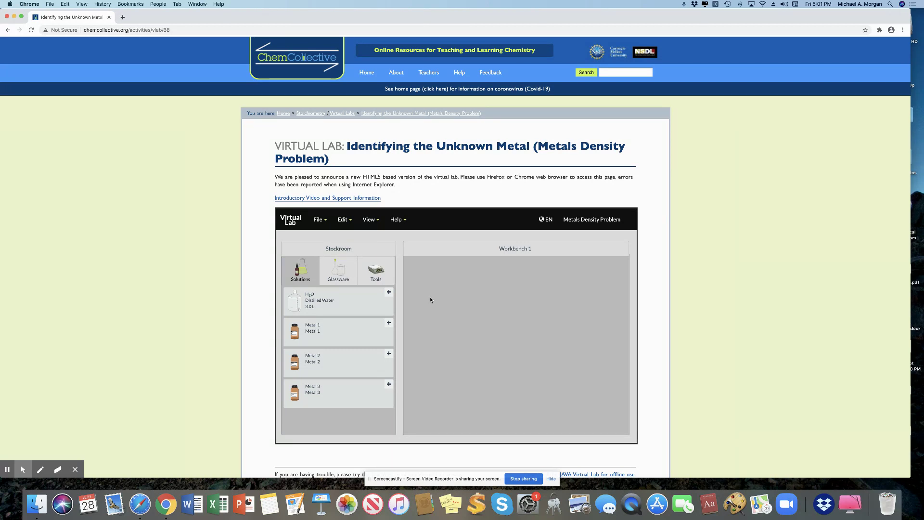
Add a Scale from the stockroom Tools and position it at the workbench's bottom centre
left_click(379, 273)
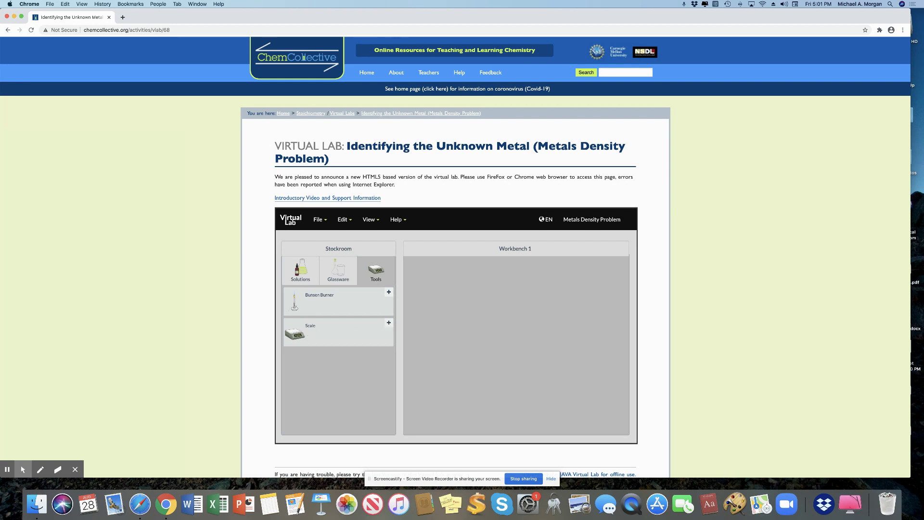
left_click(388, 322)
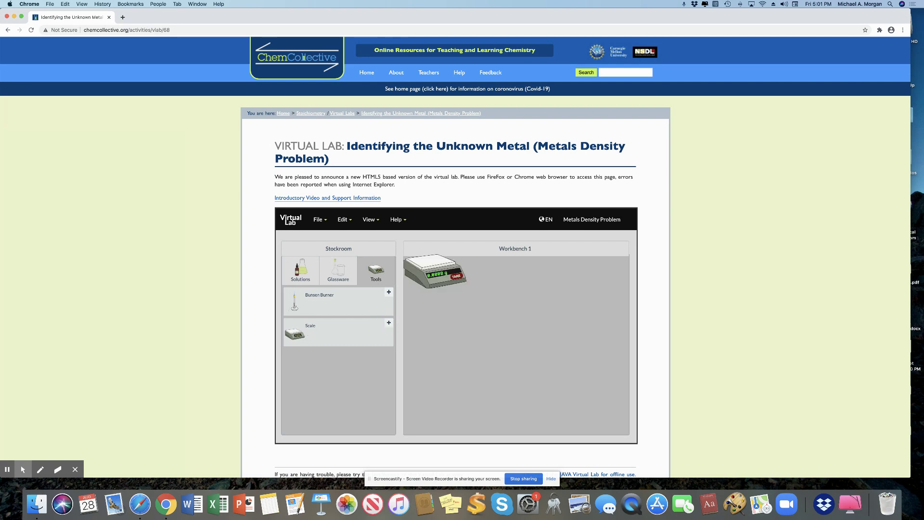
left_click_drag(428, 268, 507, 396)
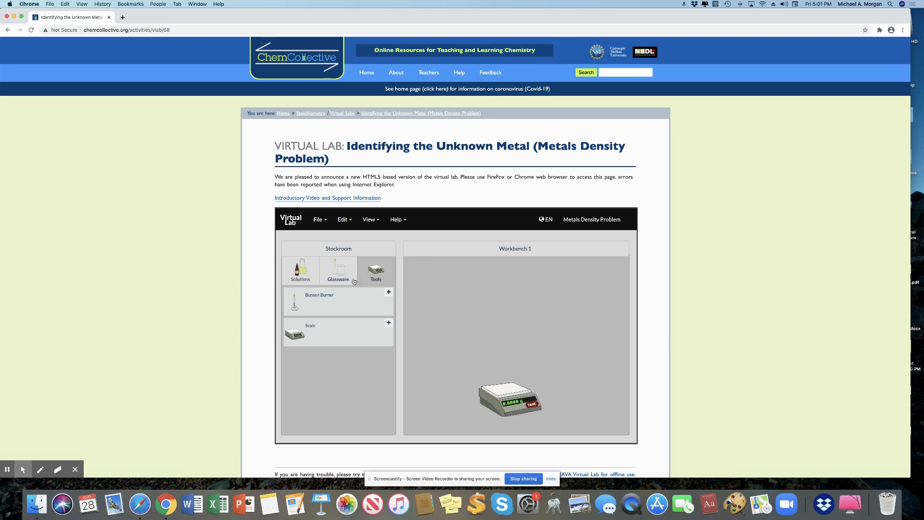
Clear the workbench, then place a fresh scale at its lower middle
left_click(345, 220)
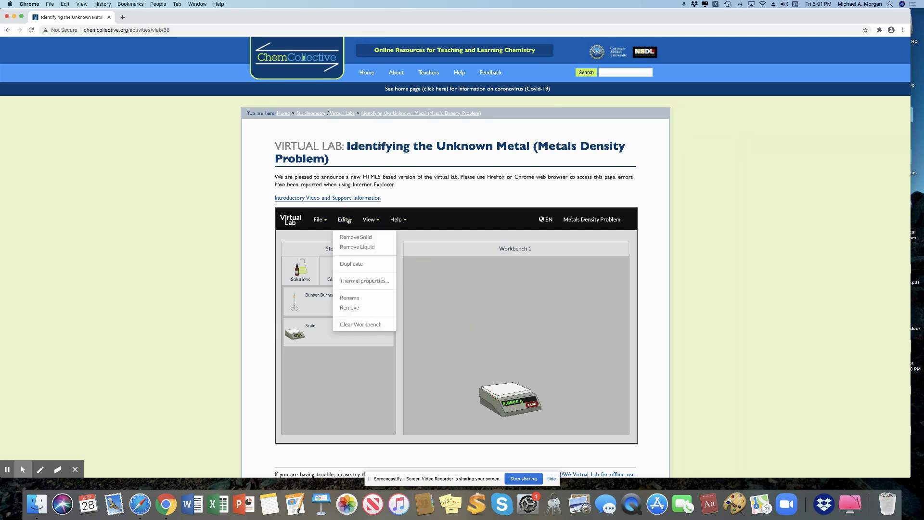
left_click(370, 324)
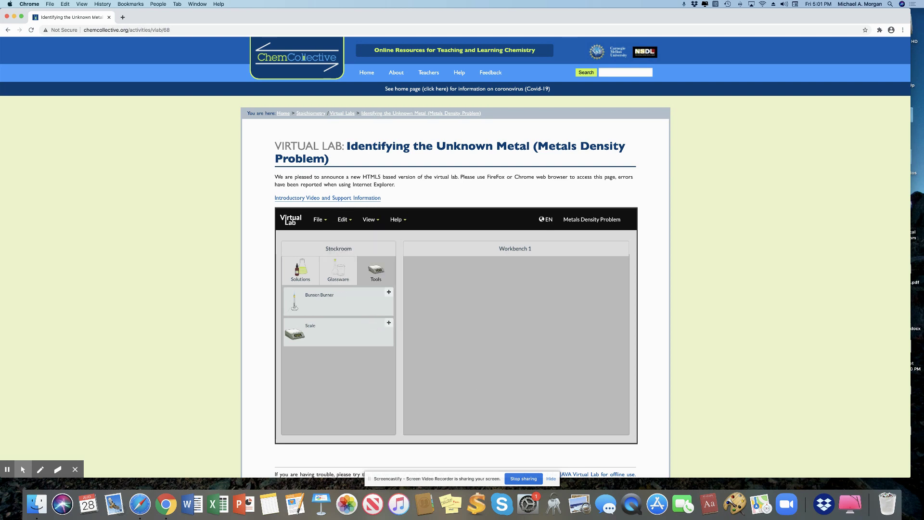
scroll(389, 323, "down", 1)
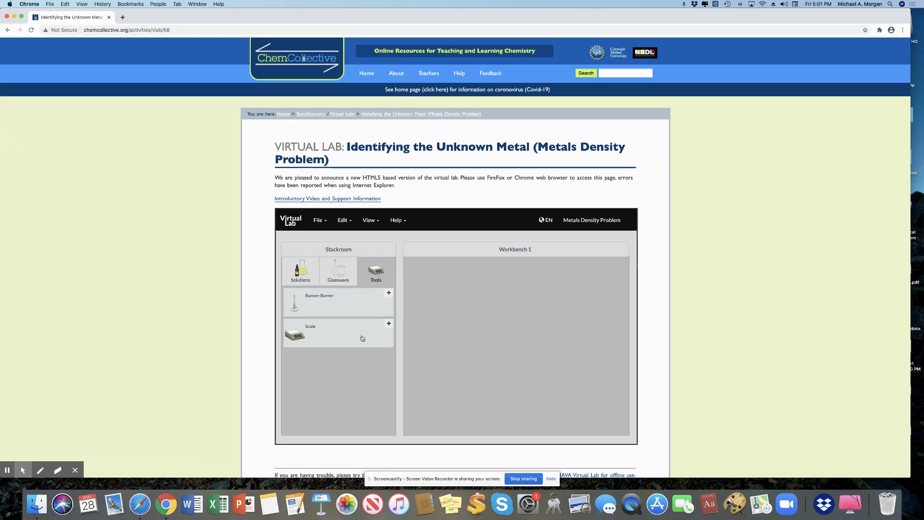
left_click(388, 322)
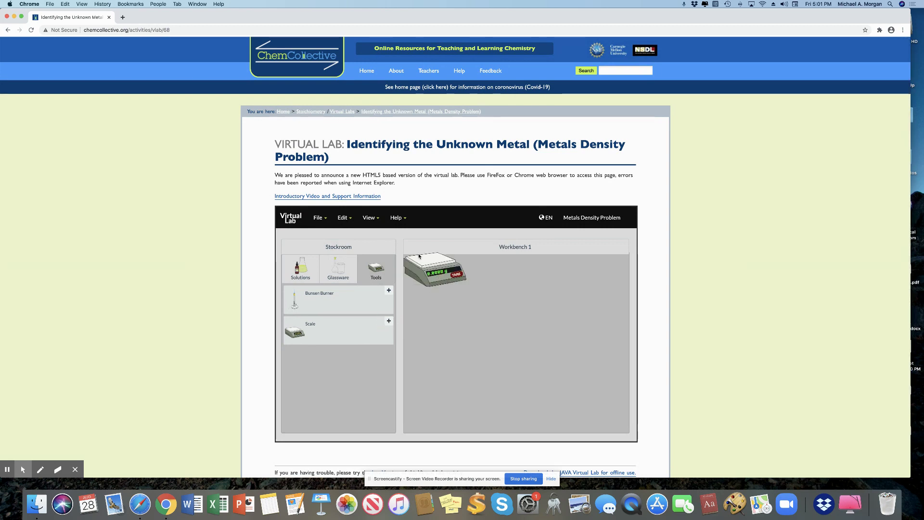
left_click_drag(422, 261, 488, 400)
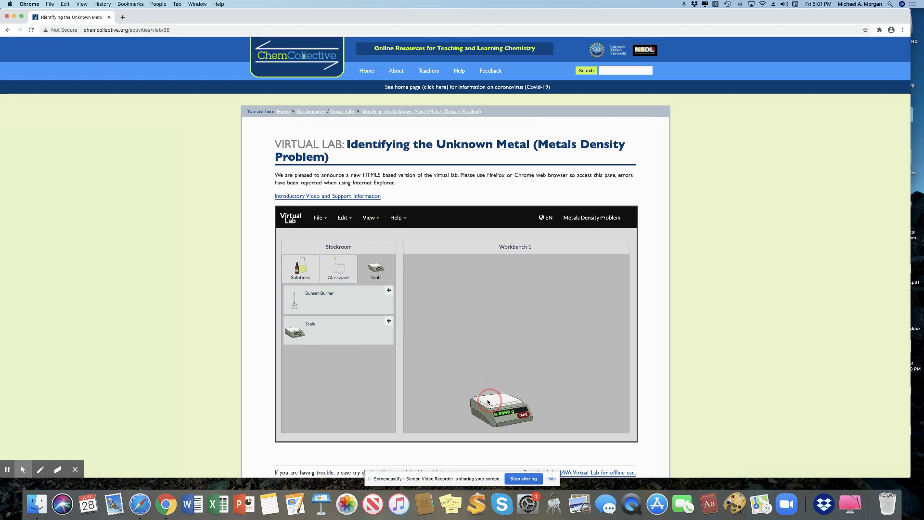
Add a 50 mL graduated cylinder from the Glassware list
left_click(343, 266)
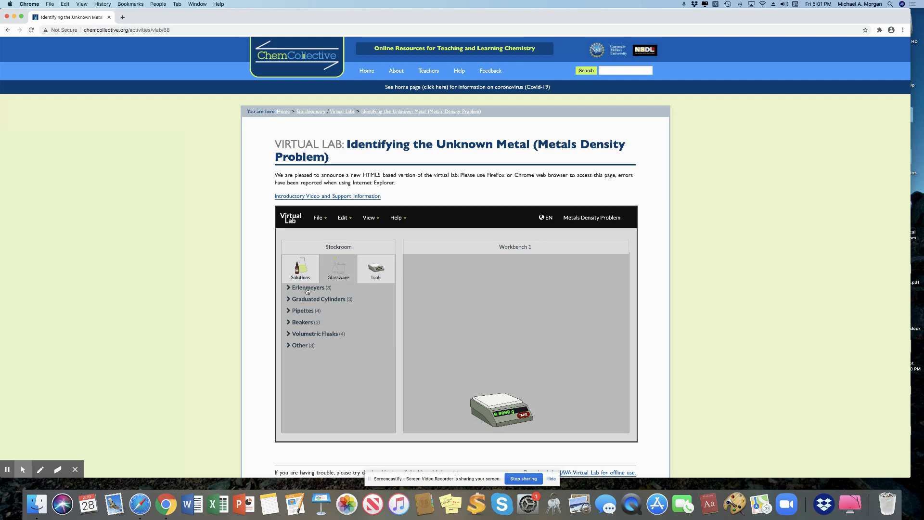
left_click(290, 299)
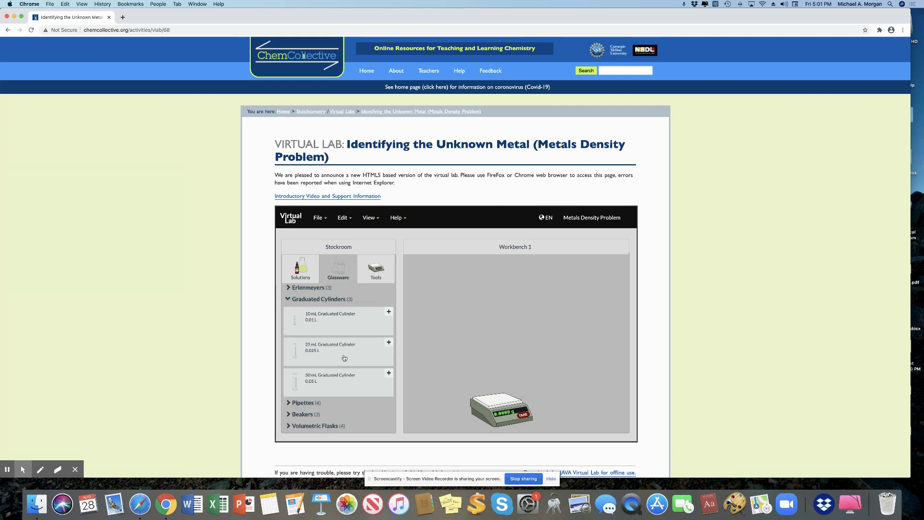
left_click(388, 373)
Move the 50 mL cylinder beside the scale and add a Metal 3 bottle from Solutions
left_click_drag(430, 285, 561, 347)
left_click(389, 246)
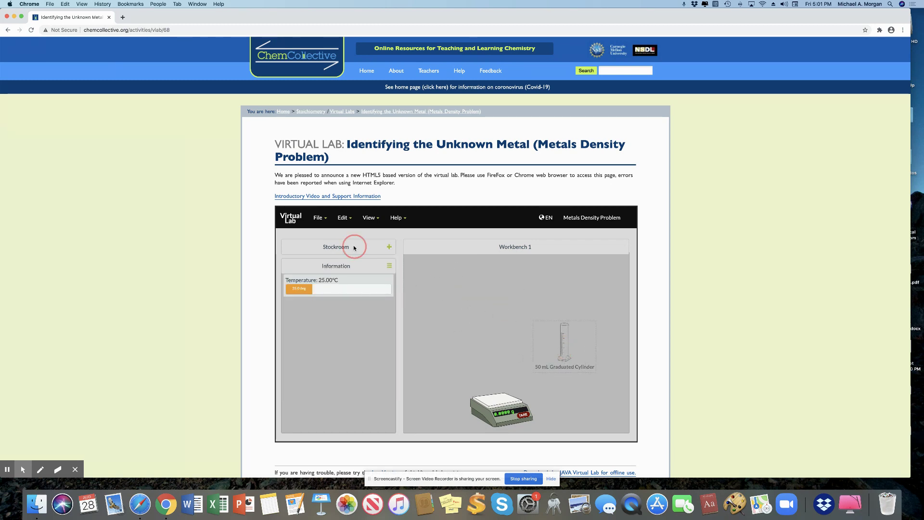
left_click(300, 266)
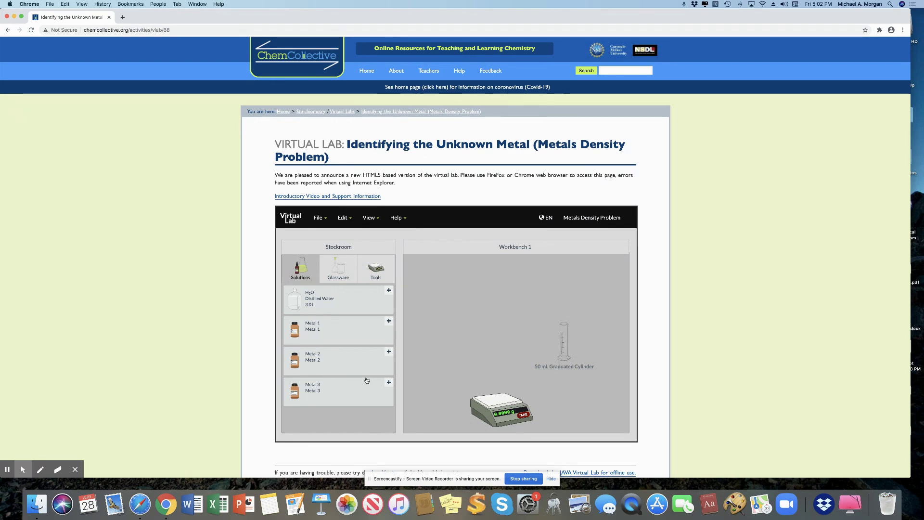
left_click(389, 383)
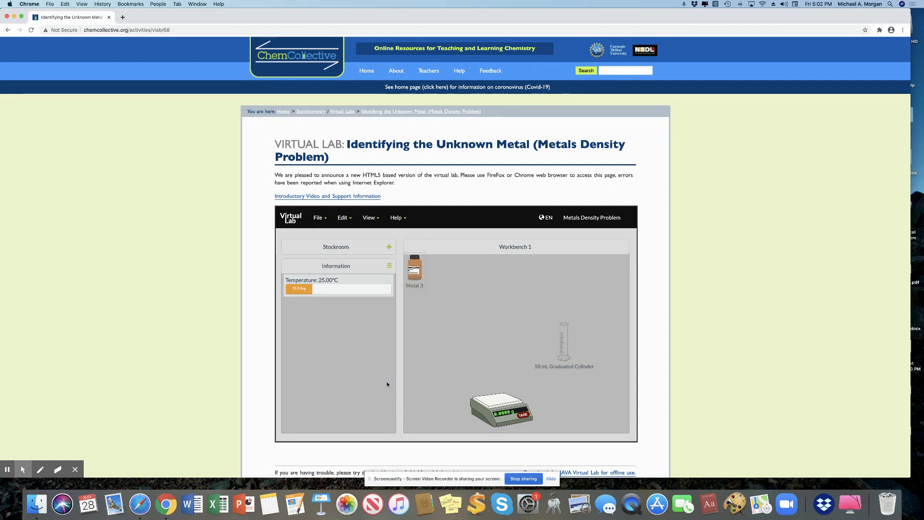
Centre the Metal 3 bottle, weigh the empty 50 mL cylinder, then remove it from the balance
left_click_drag(415, 277, 489, 328)
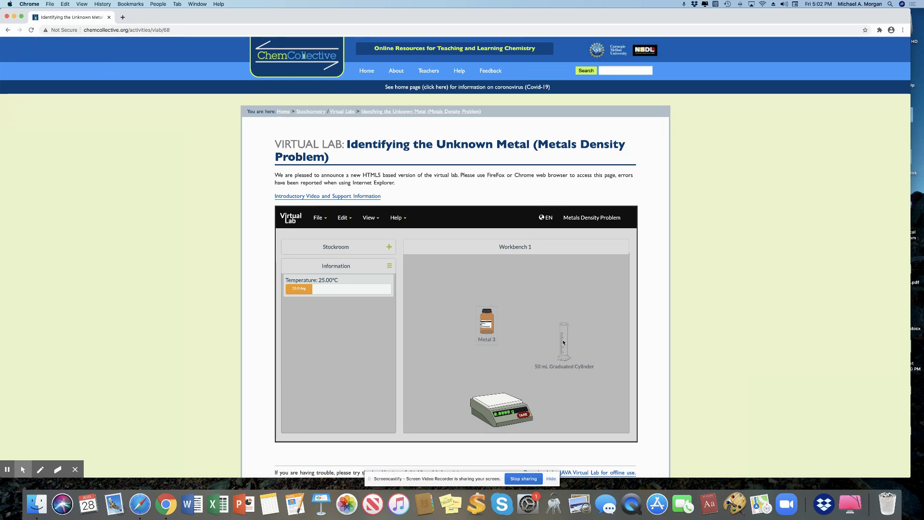
left_click_drag(563, 342, 499, 391)
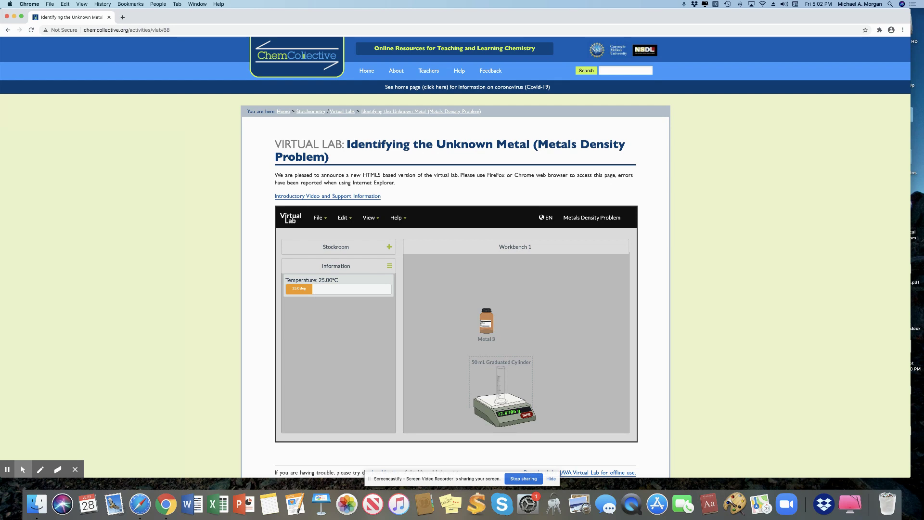
left_click_drag(499, 383, 564, 367)
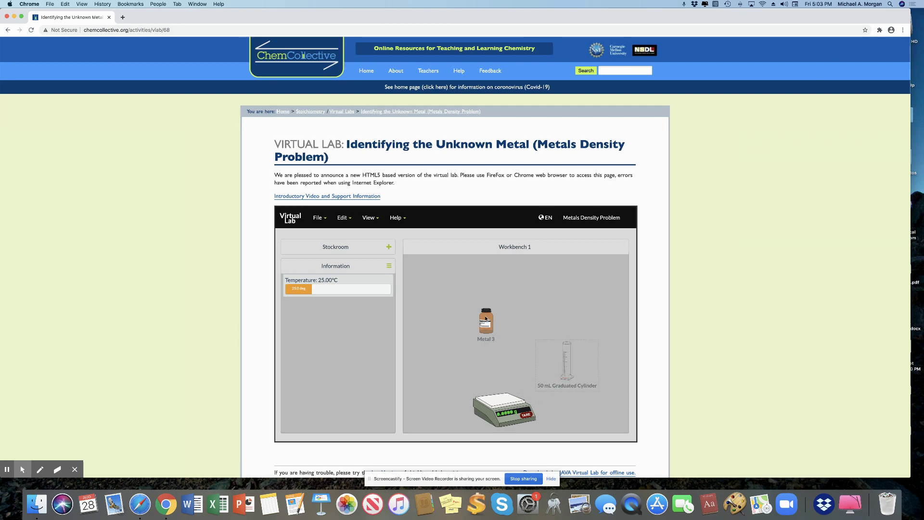
Tip the Metal 3 bottle over the 50 mL graduated cylinder to set up a transfer
scroll(481, 333, "down", 1)
left_click_drag(482, 332, 568, 351)
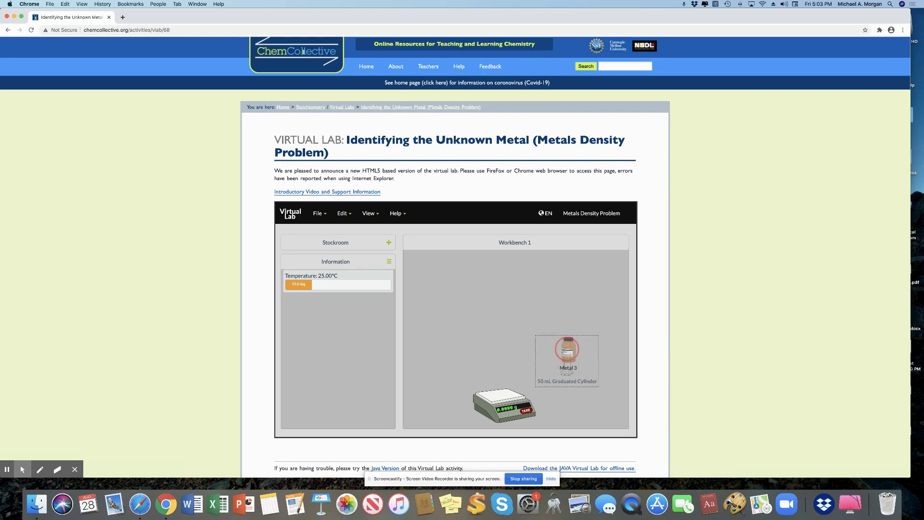
left_click_drag(567, 349, 567, 350)
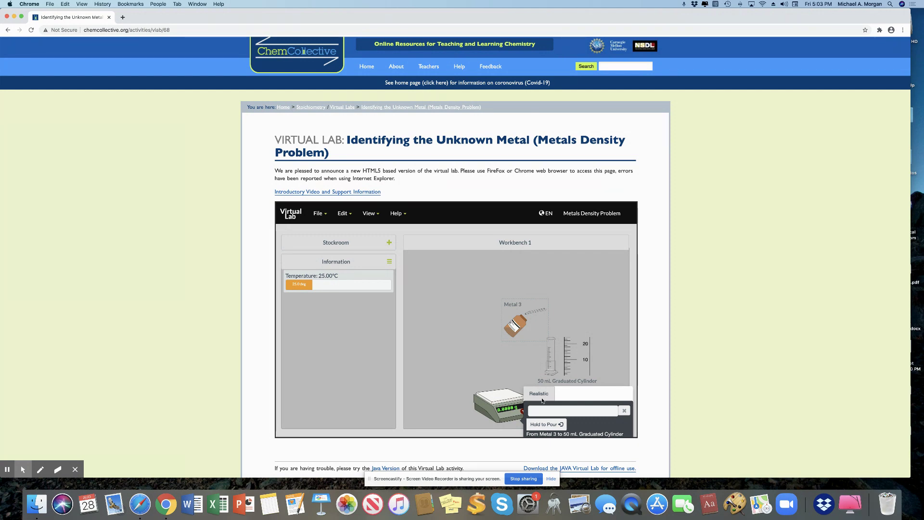
Hold to Pour until Metal 3 powder fills part of the 50 mL cylinder
left_click_drag(545, 424, 545, 427)
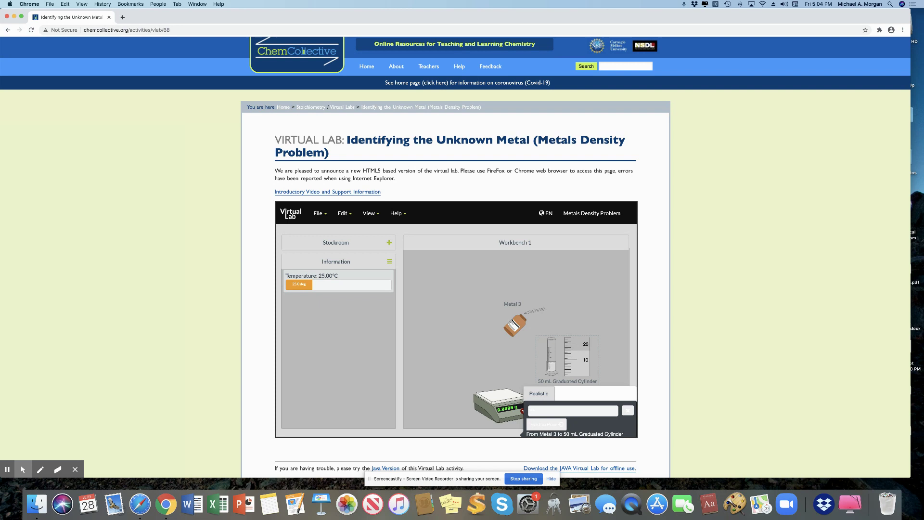
Close the pour panel and weigh the Metal 3-filled cylinder on the balance
left_click(628, 410)
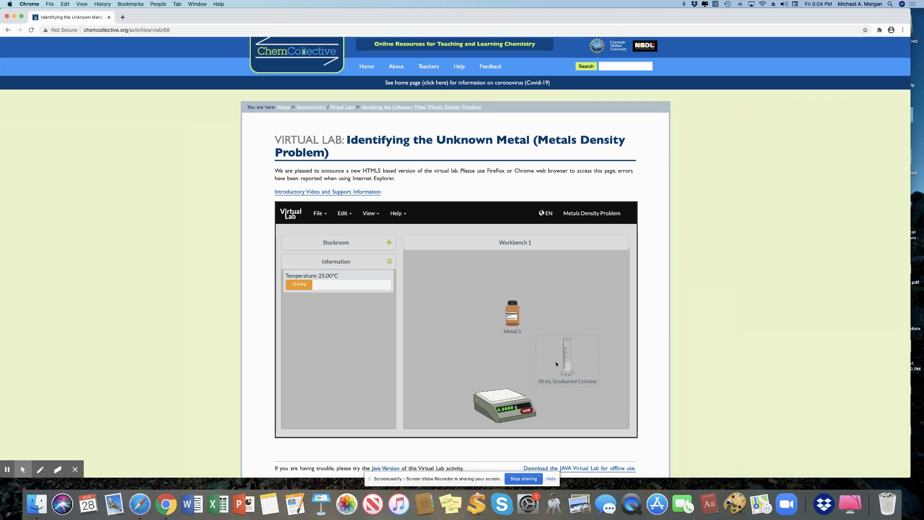
left_click_drag(559, 360, 501, 386)
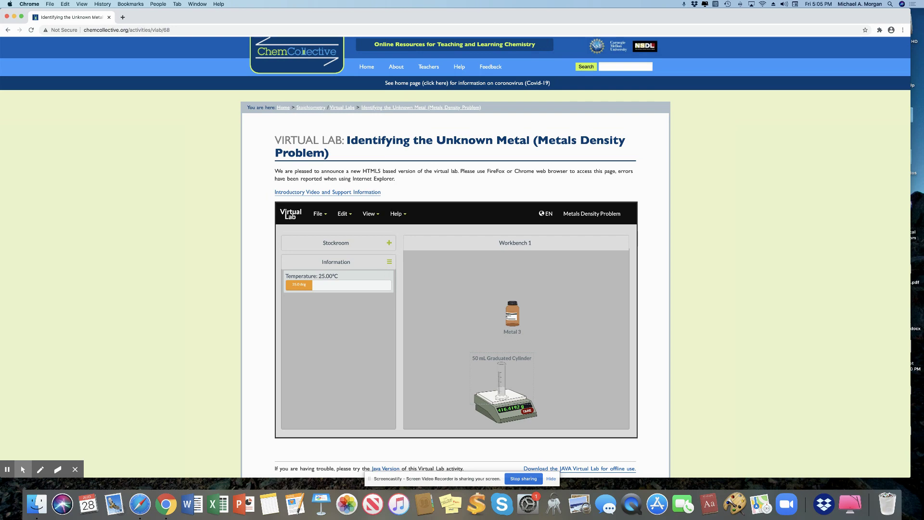
scroll(430, 289, "down", 3)
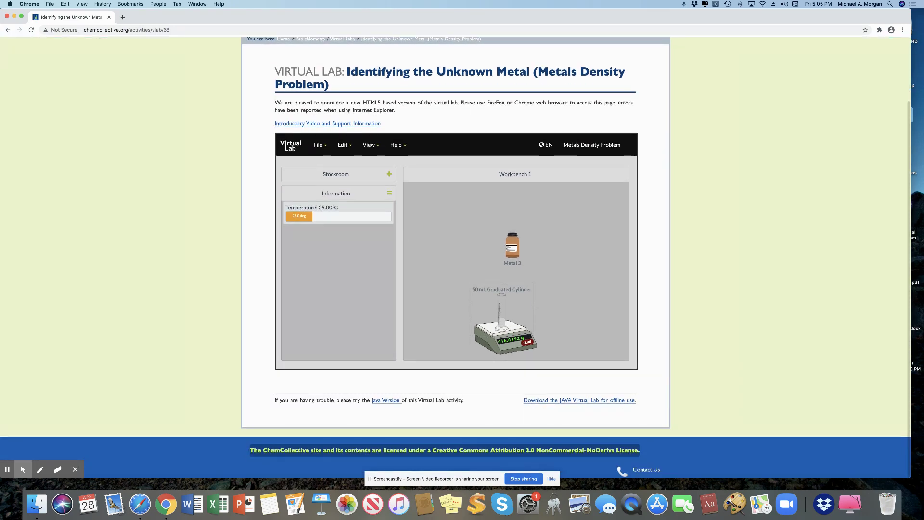
scroll(347, 247, "up", 2)
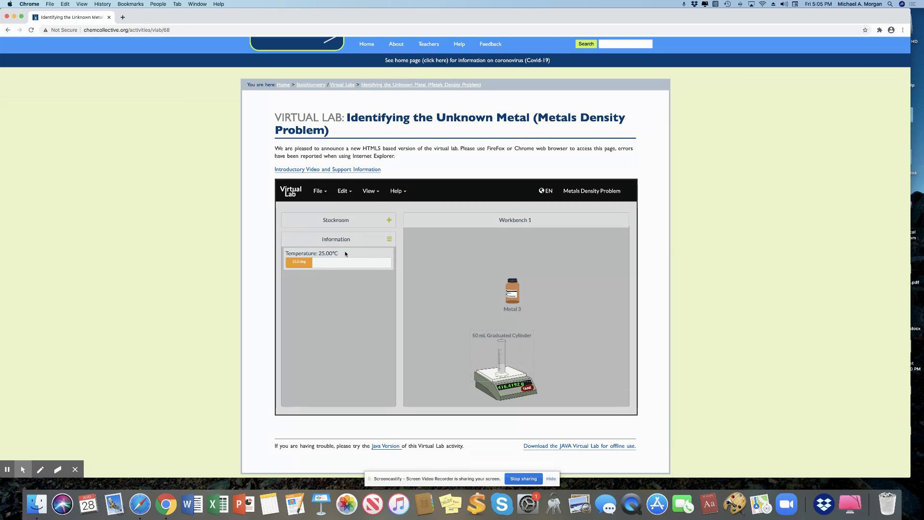
scroll(358, 203, "up", 2)
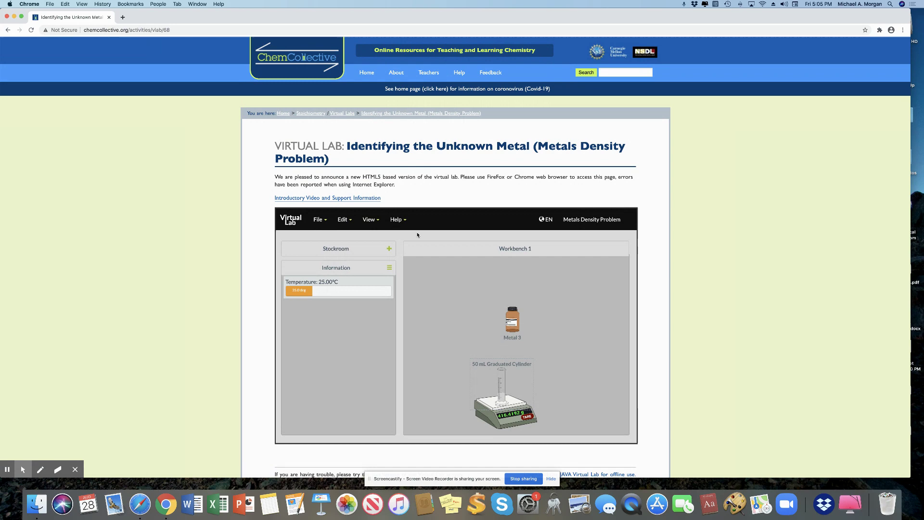
left_click(575, 220)
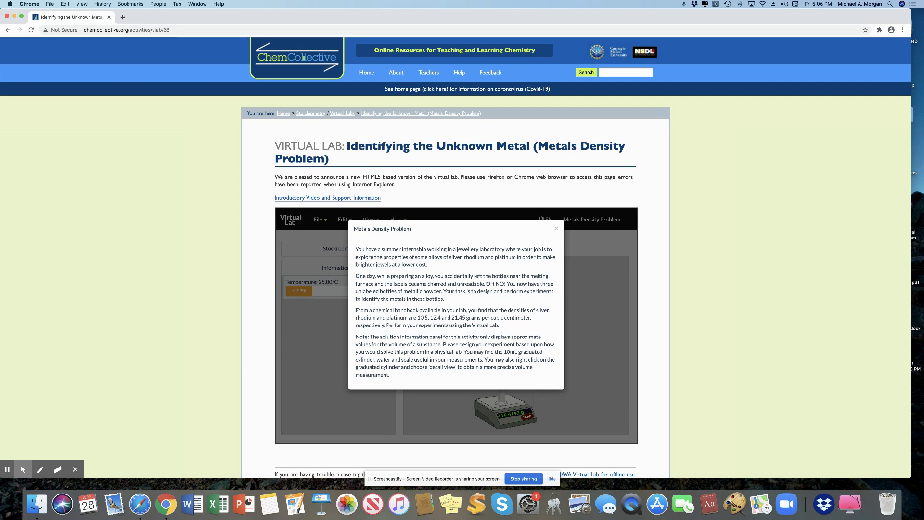
left_click(556, 228)
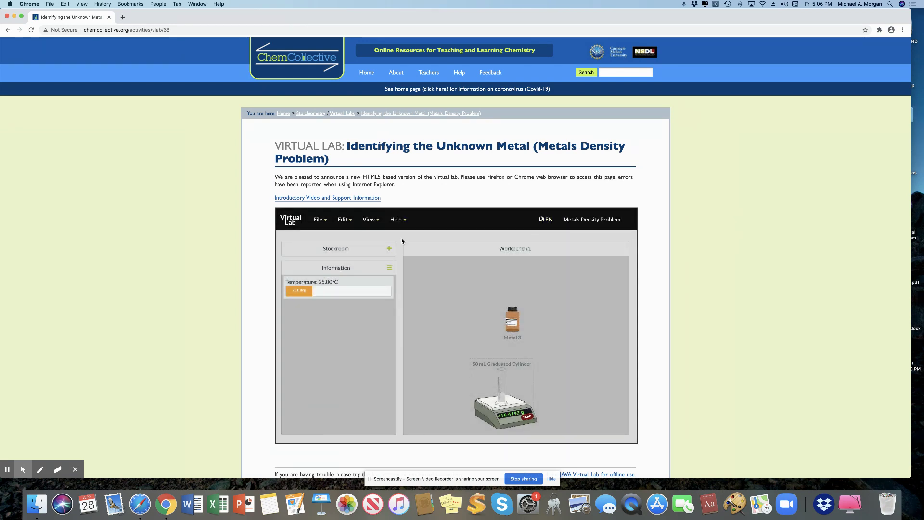
Remove the balance, cylinder and Metal 3 bottle with Edit > Clear Workbench
left_click(343, 219)
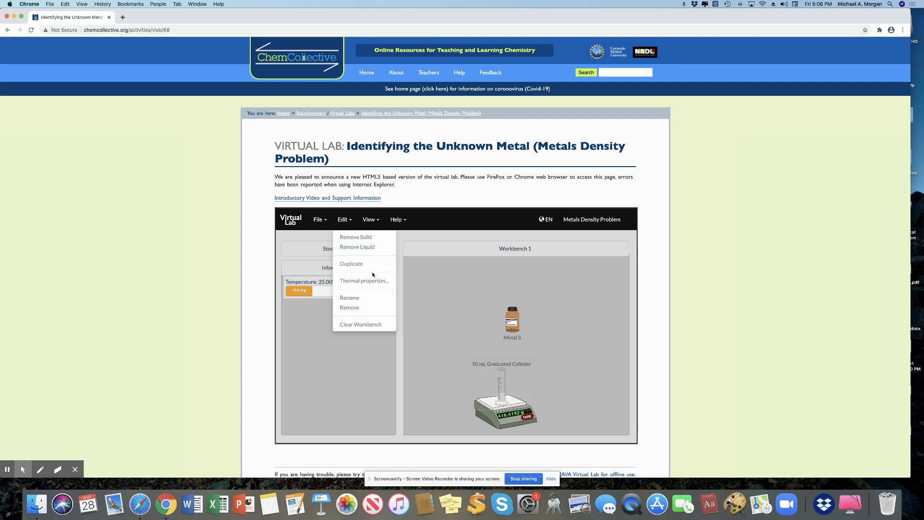
left_click(360, 326)
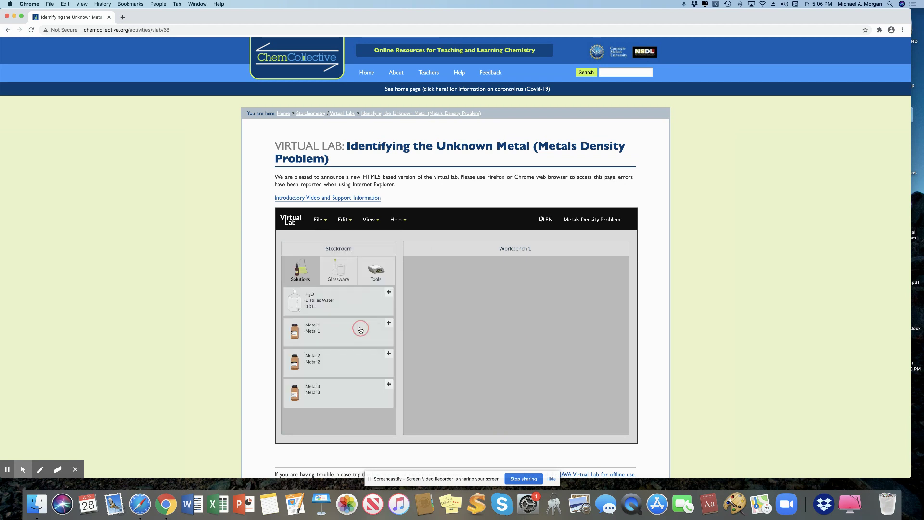